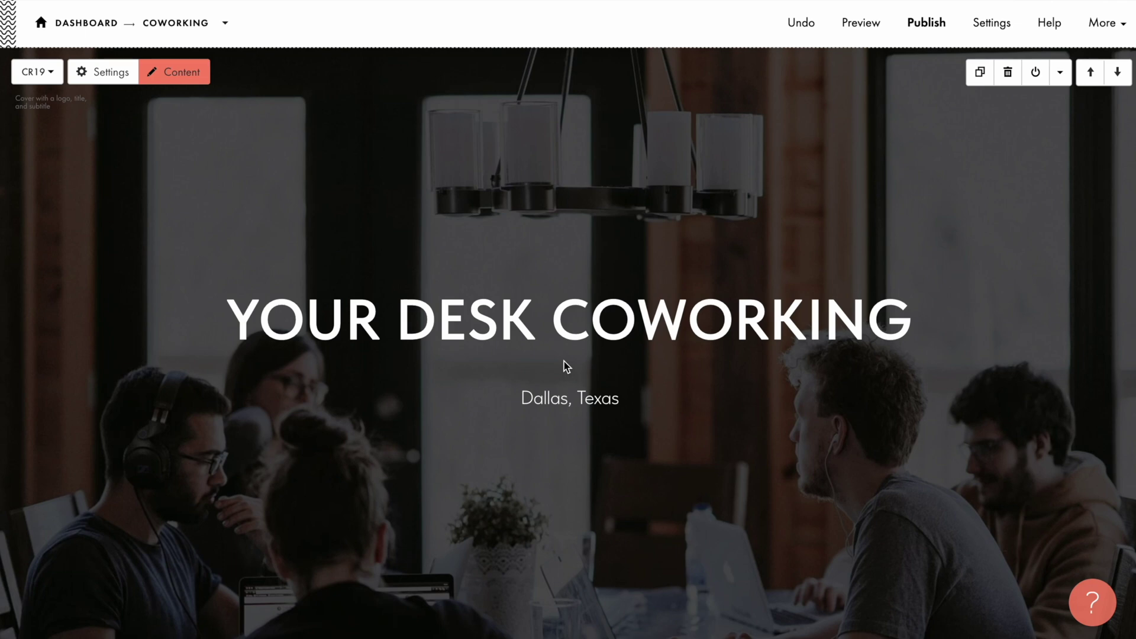
# - Open the block library just below the Your Desk Coworking cover block
pyautogui.scroll(-5, 567, 366)
pyautogui.click(567, 406)
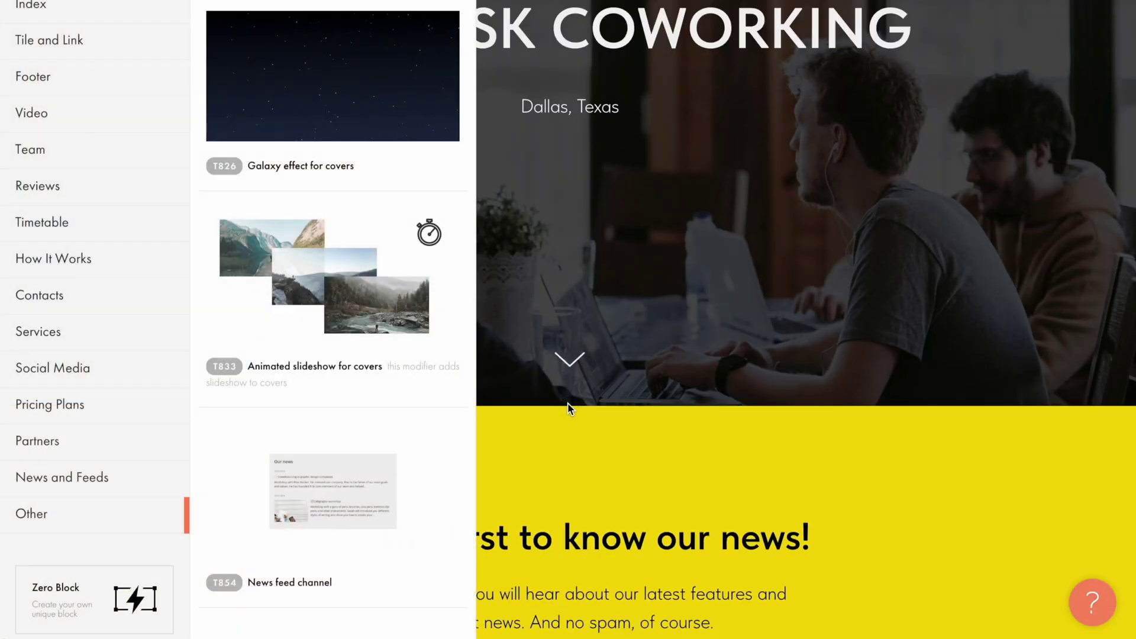
# - Add the T833 Animated slideshow block, delete its three sample images and add an empty Item 1
pyautogui.click(334, 304)
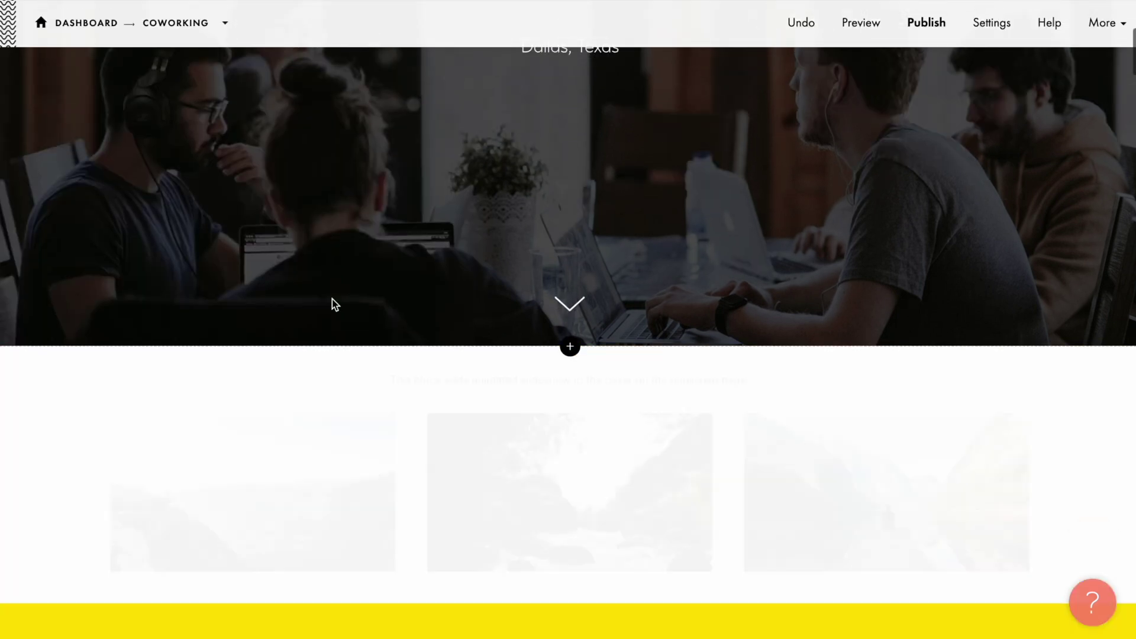
pyautogui.click(175, 105)
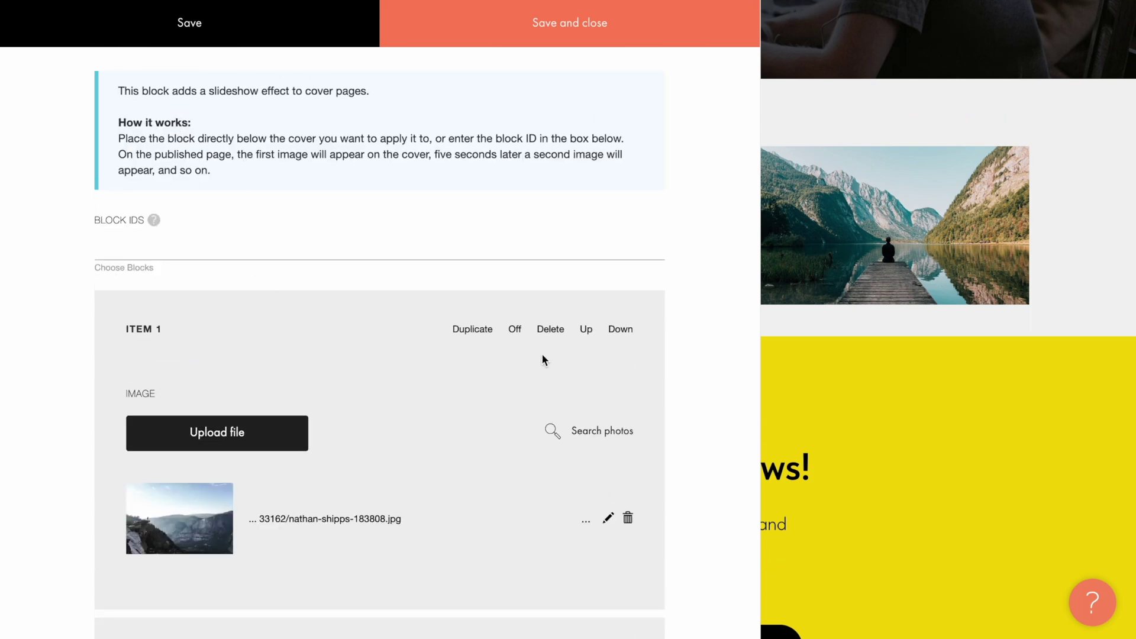
pyautogui.click(549, 330)
pyautogui.click(549, 330)
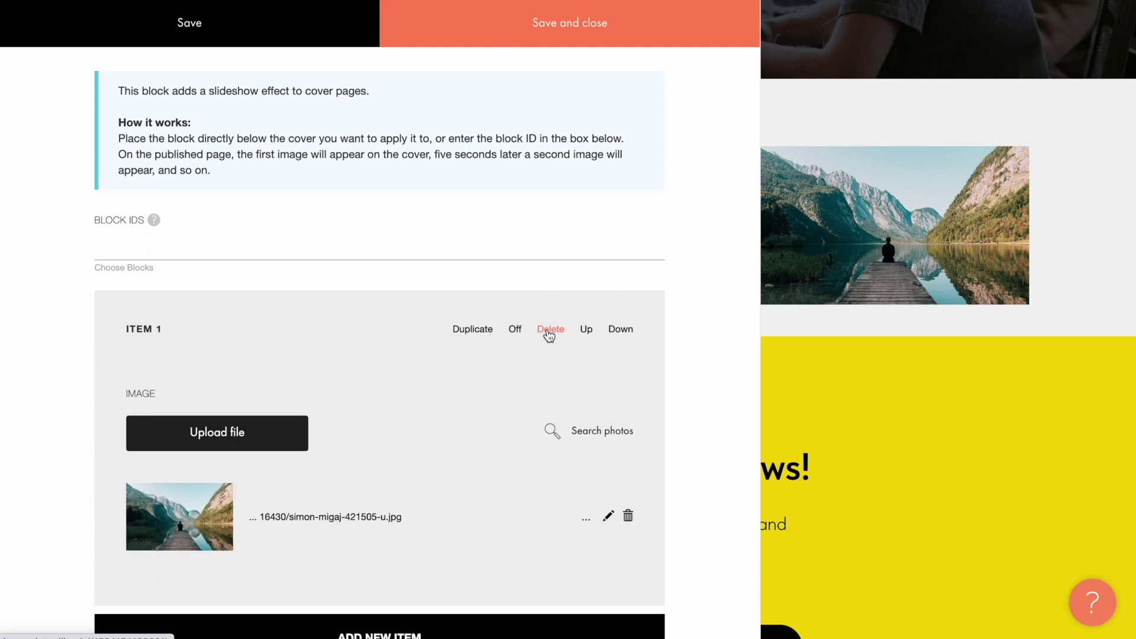
pyautogui.click(549, 330)
pyautogui.click(549, 335)
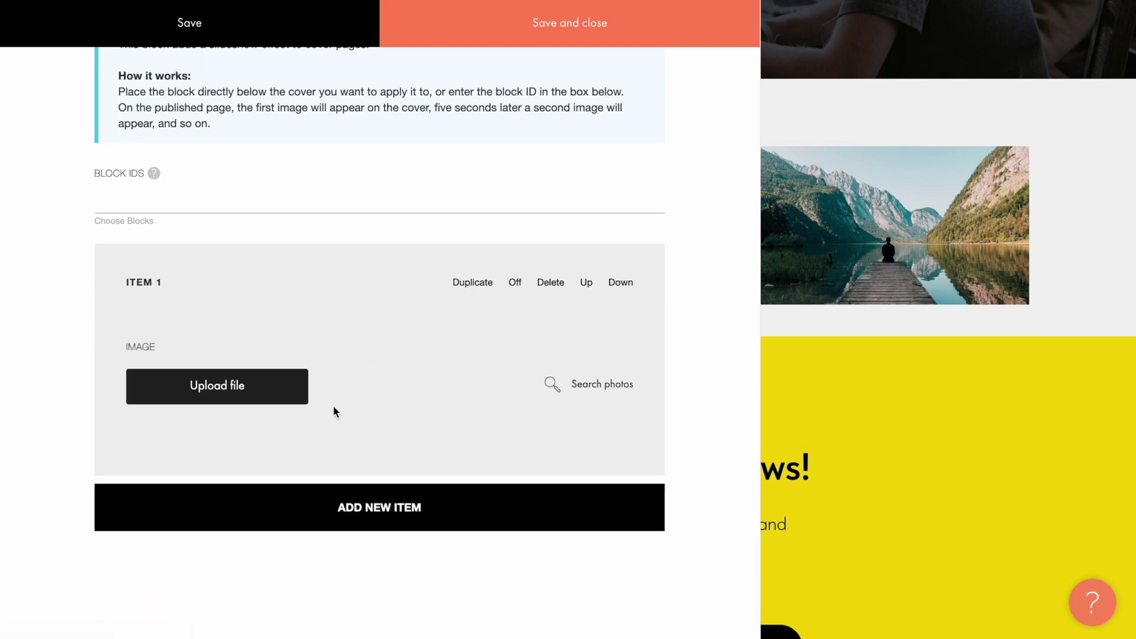
# - Browse the Linea.io, Tilda Icons, Resources and Instagram image sources, then start uploading Item 1's image
pyautogui.click(222, 388)
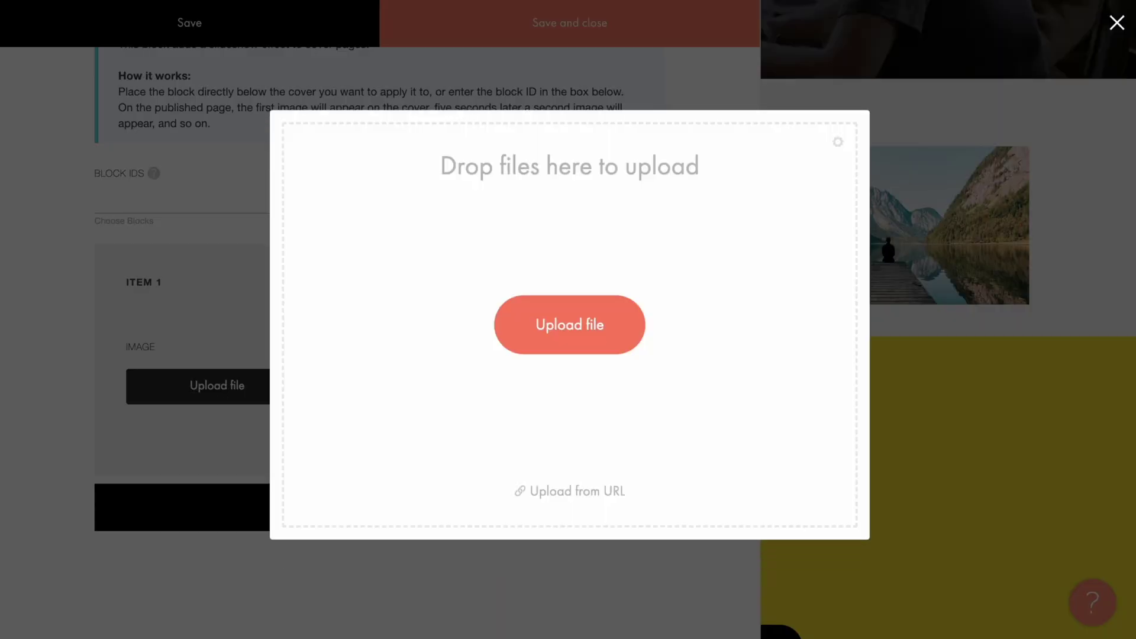
pyautogui.click(222, 388)
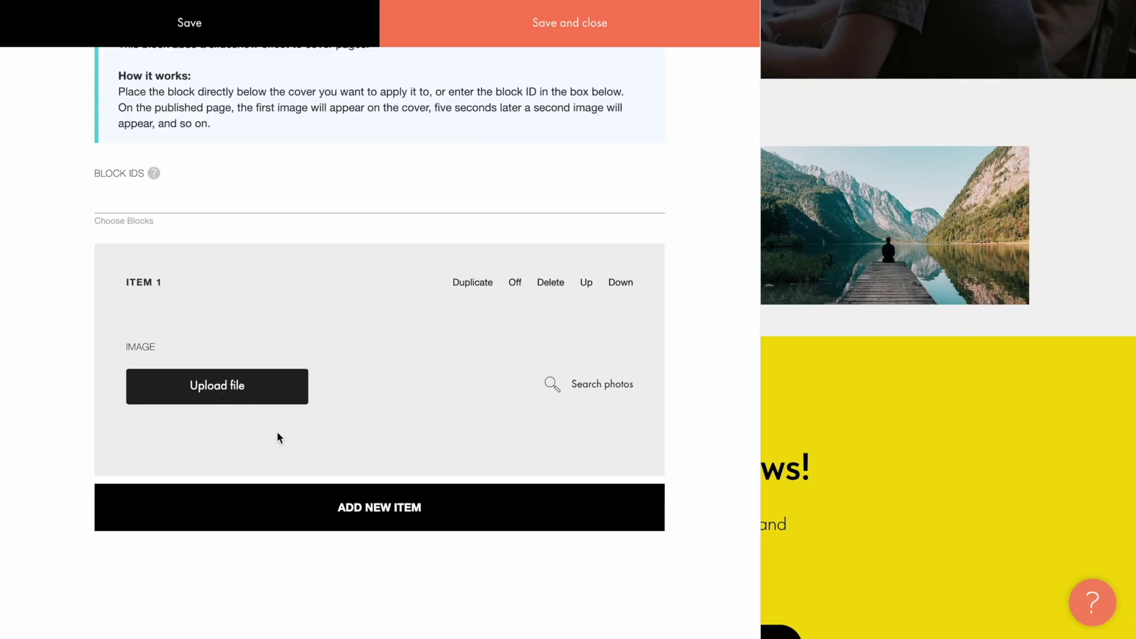
pyautogui.click(602, 390)
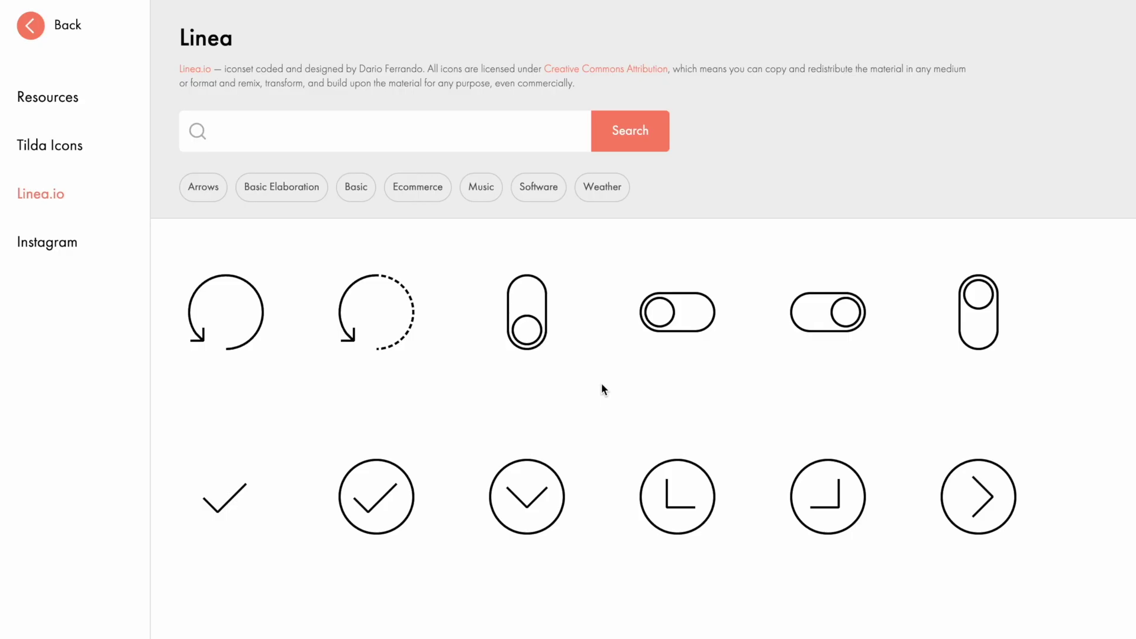
pyautogui.click(55, 148)
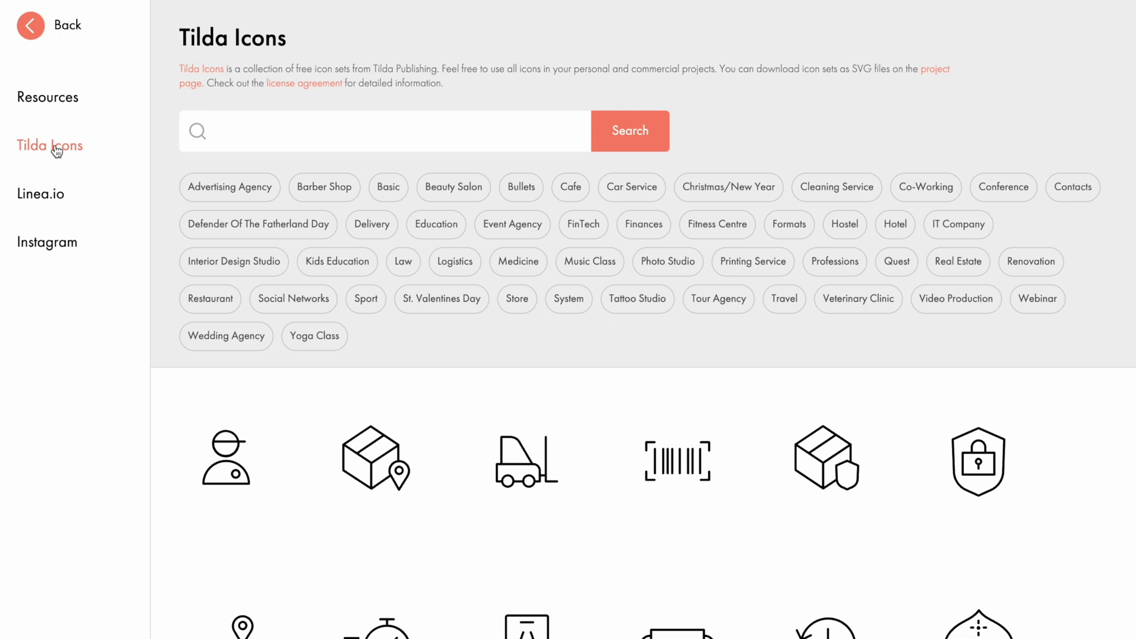
pyautogui.click(50, 102)
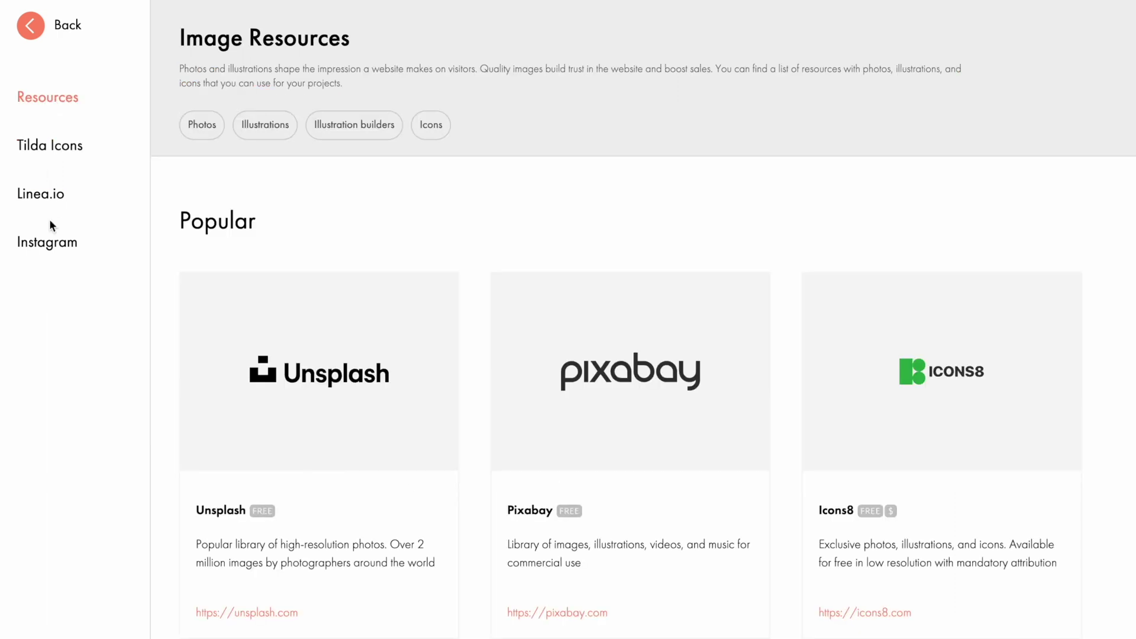
pyautogui.click(56, 242)
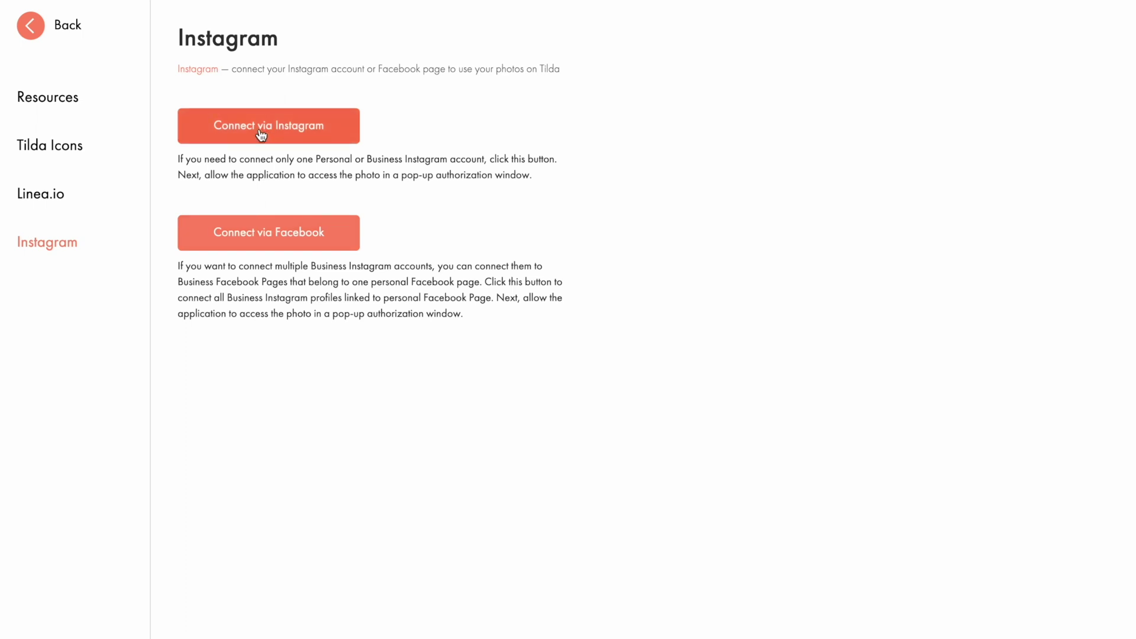
pyautogui.click(31, 26)
pyautogui.click(226, 386)
# - Upload img 1.jpeg into Item 1, then add Item 2 with img 2.jpg
pyautogui.click(569, 334)
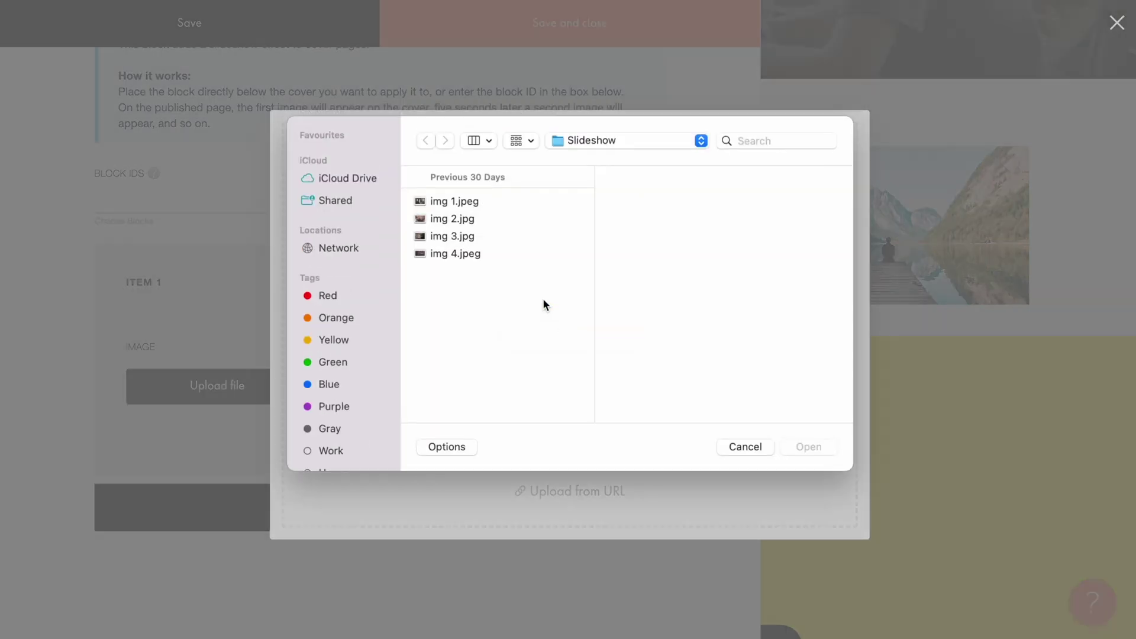
pyautogui.click(471, 203)
pyautogui.click(819, 447)
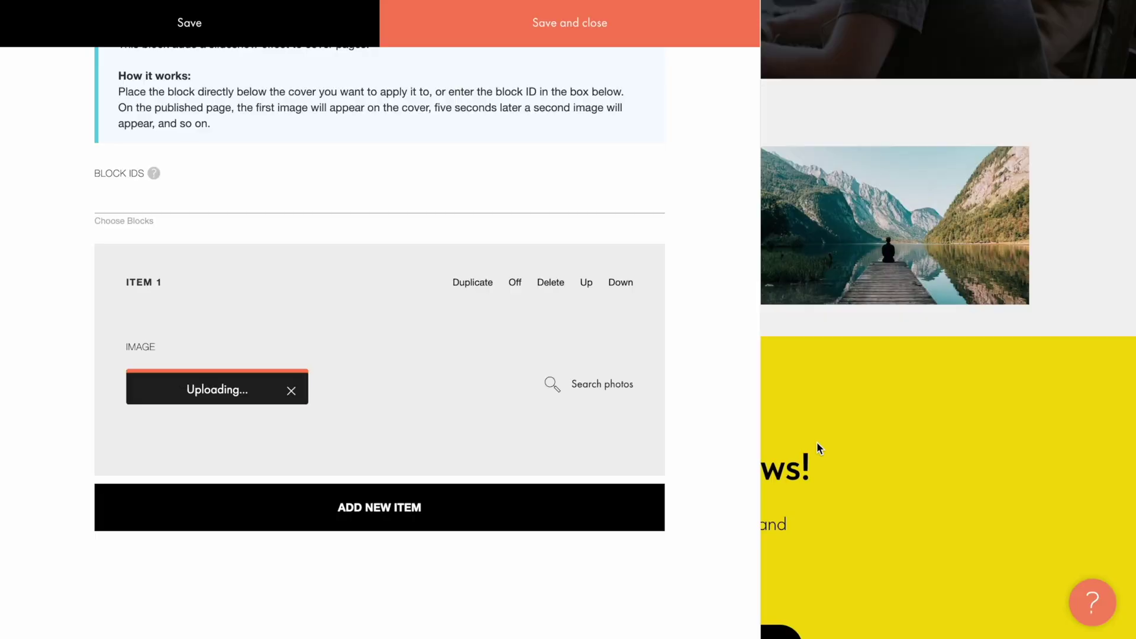
pyautogui.click(391, 585)
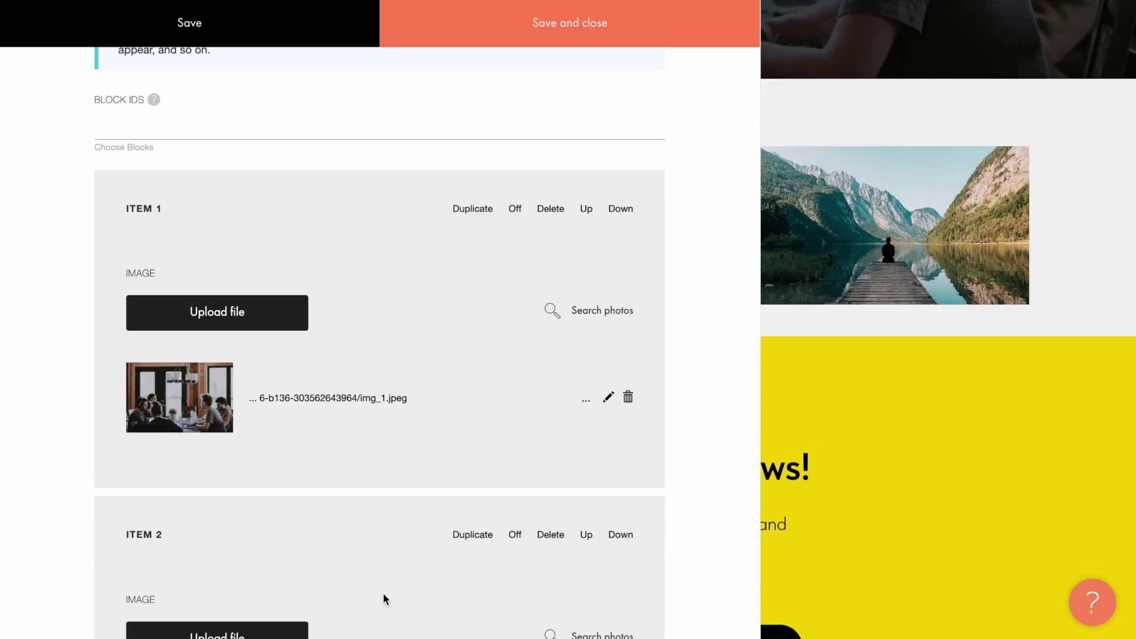
pyautogui.click(221, 385)
pyautogui.click(561, 346)
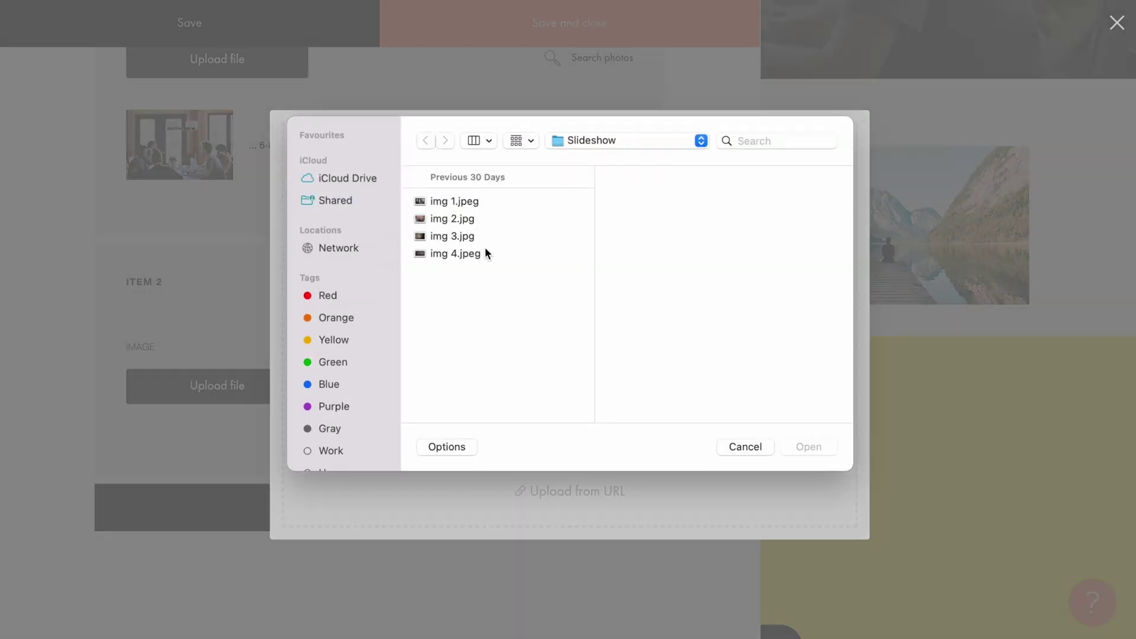
pyautogui.click(805, 453)
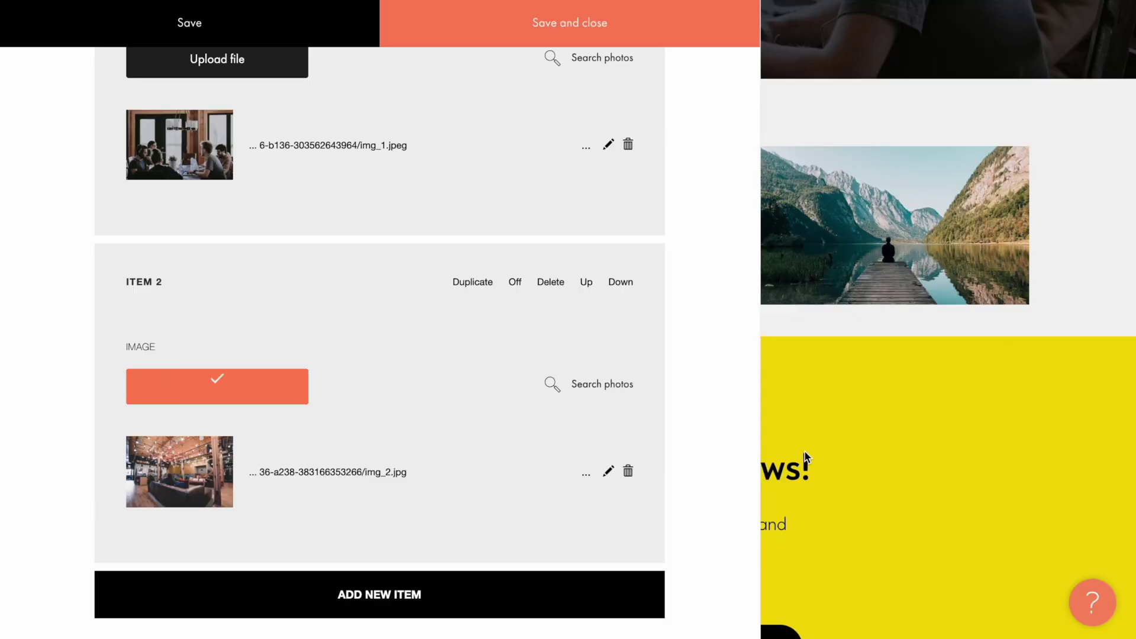
# - Add Items 3 and 4 holding img 3.jpg and img 4.jpeg from the Slideshow folder
pyautogui.click(382, 520)
pyautogui.click(209, 388)
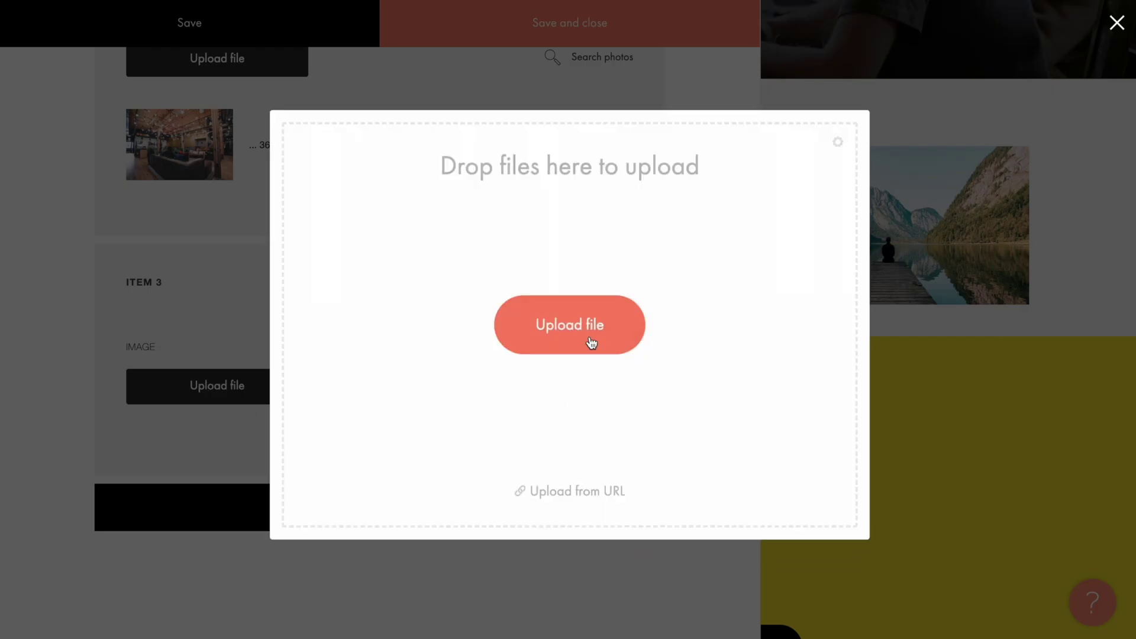
pyautogui.click(574, 323)
pyautogui.click(450, 237)
pyautogui.click(808, 446)
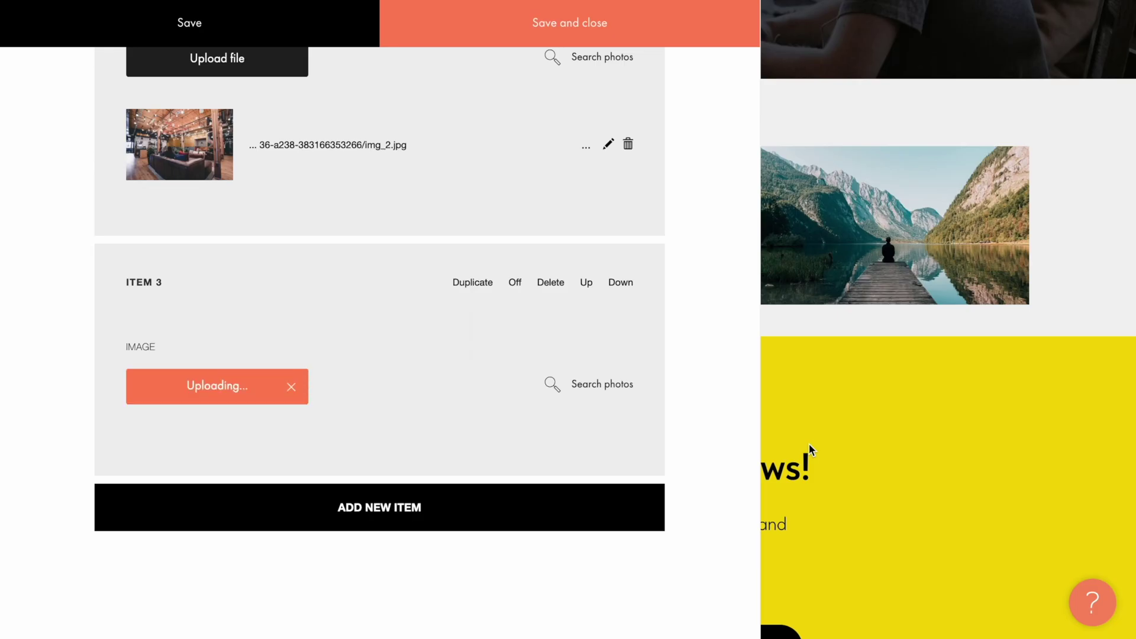
pyautogui.click(376, 596)
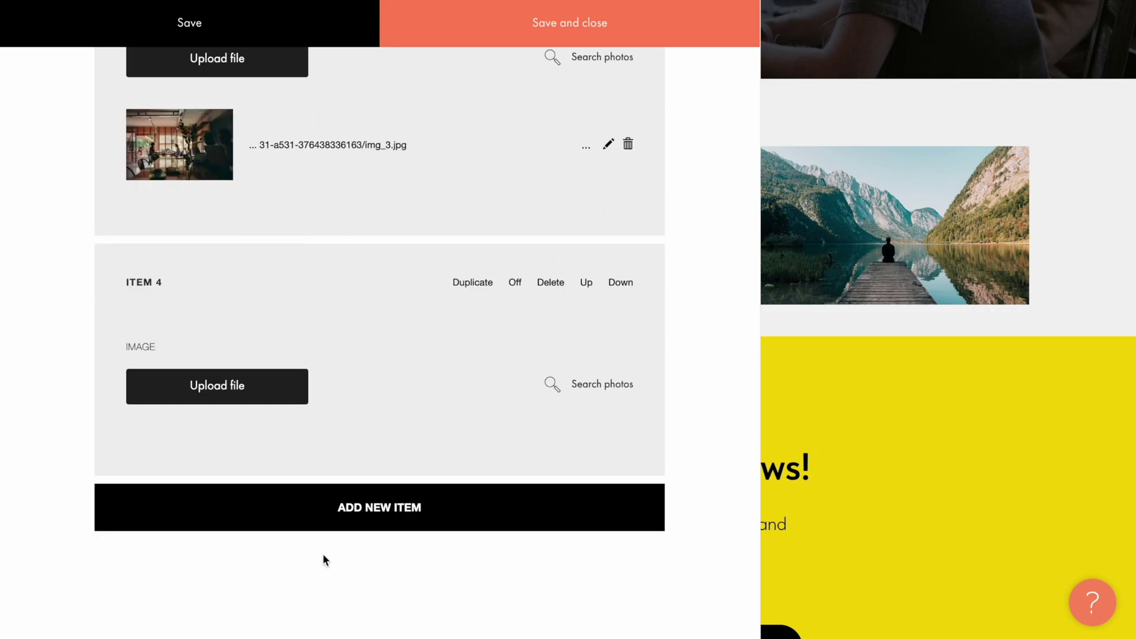
pyautogui.click(219, 397)
pyautogui.click(585, 338)
pyautogui.click(467, 253)
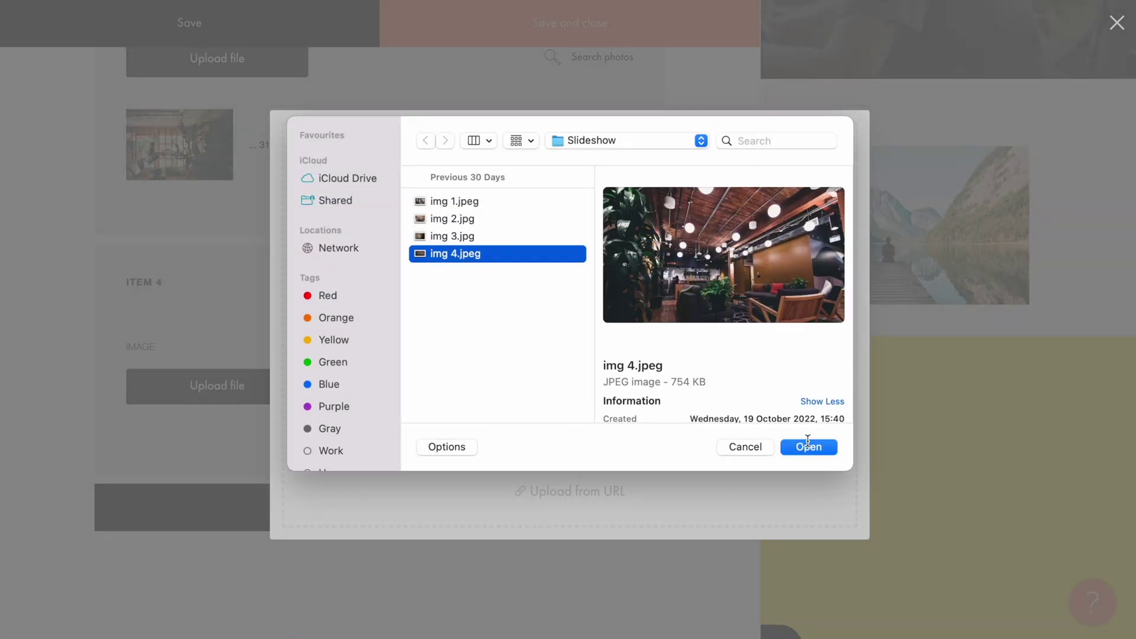
pyautogui.click(808, 445)
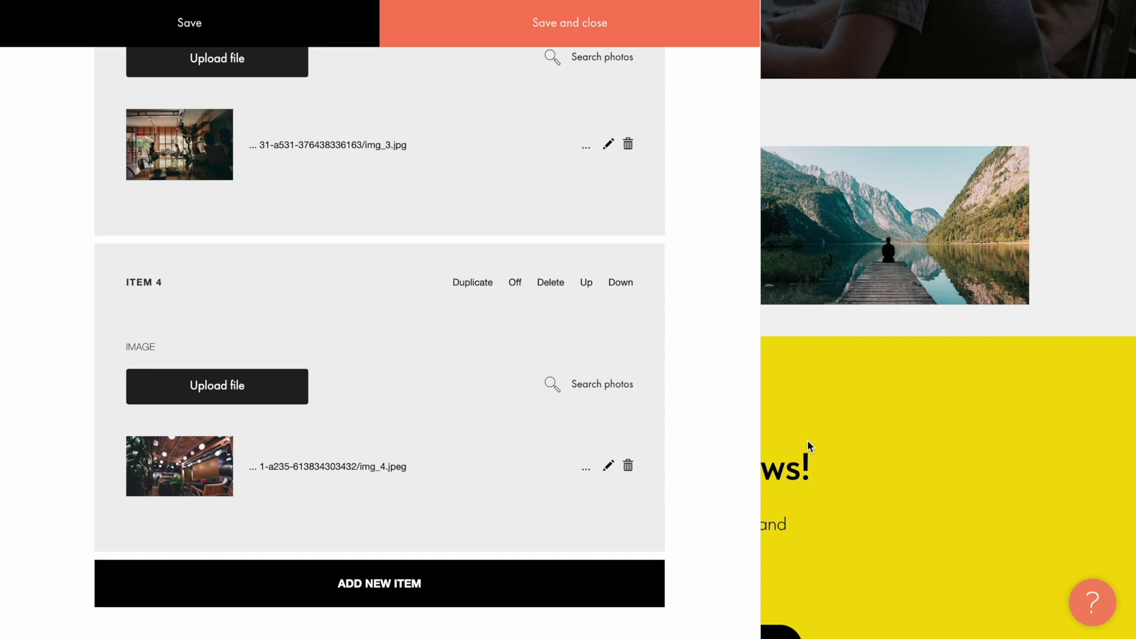
pyautogui.scroll(15, 712, 471)
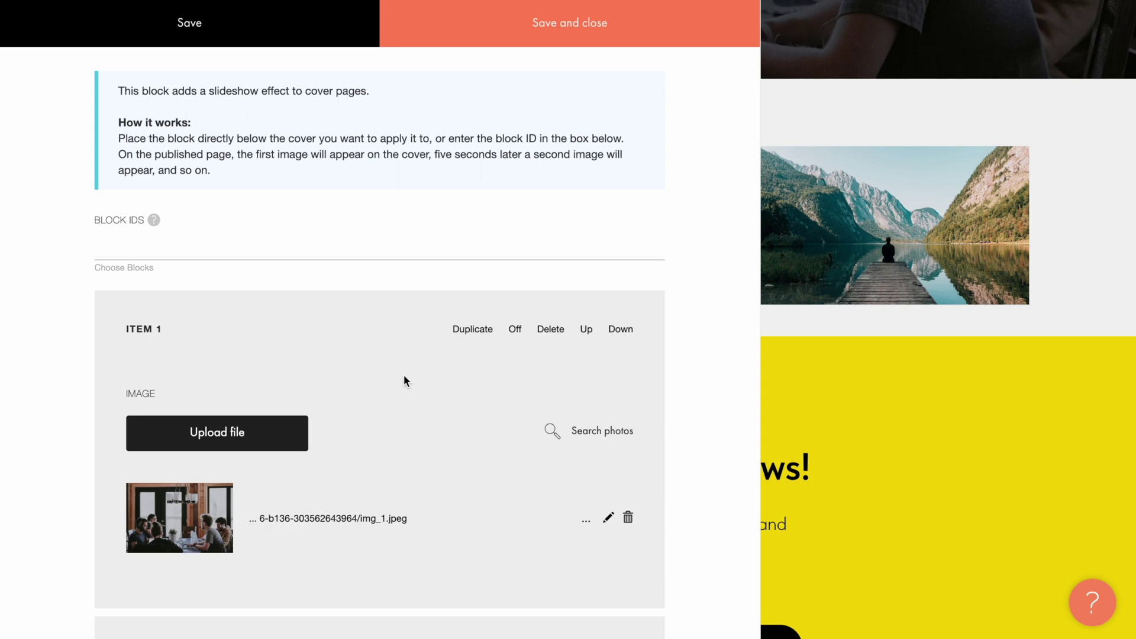
# - Save the four-photo slideshow content, then bring the T833 content panel back up
pyautogui.click(561, 40)
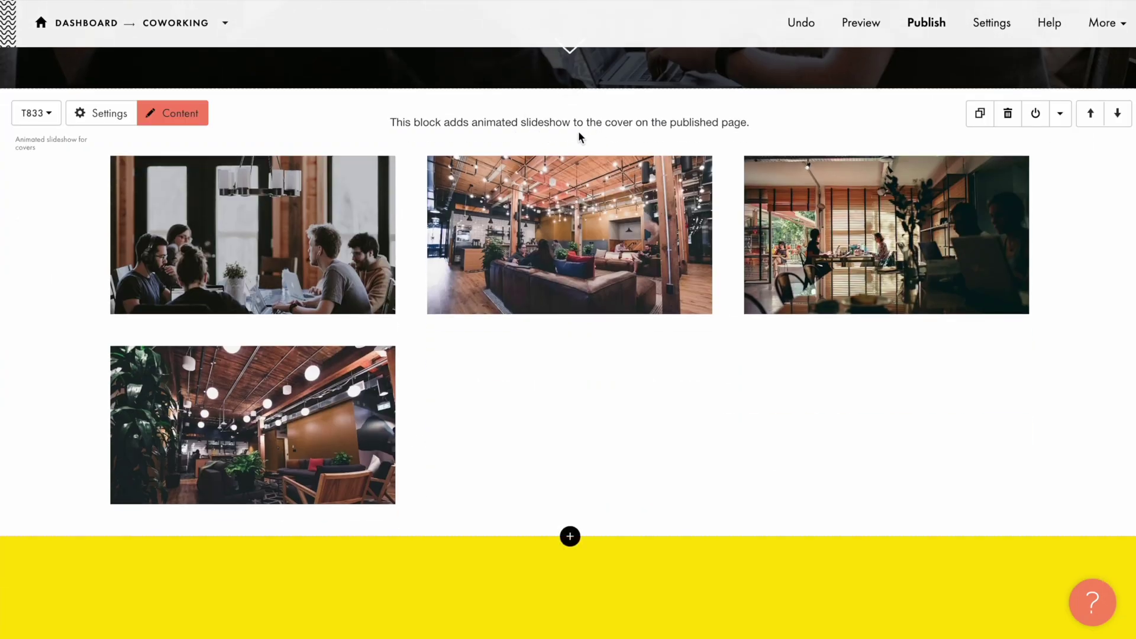
pyautogui.click(178, 115)
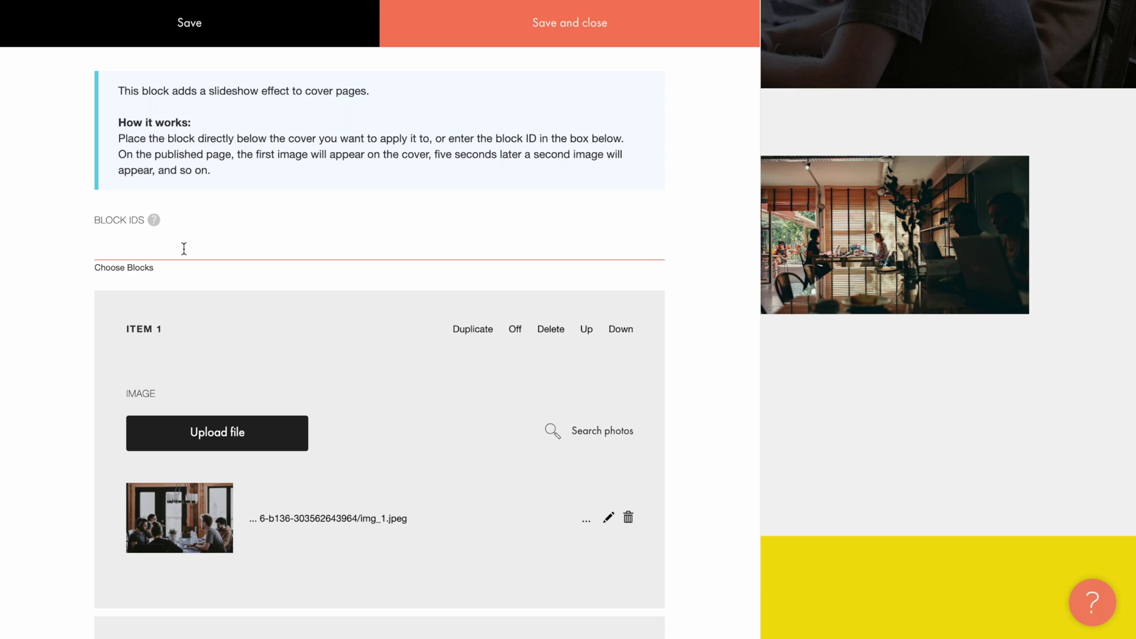
# - Link the slideshow to the YOUR DESK COWORKING cover block (ID 503366064) and save the content
pyautogui.click(127, 273)
pyautogui.scroll(10, 128, 273)
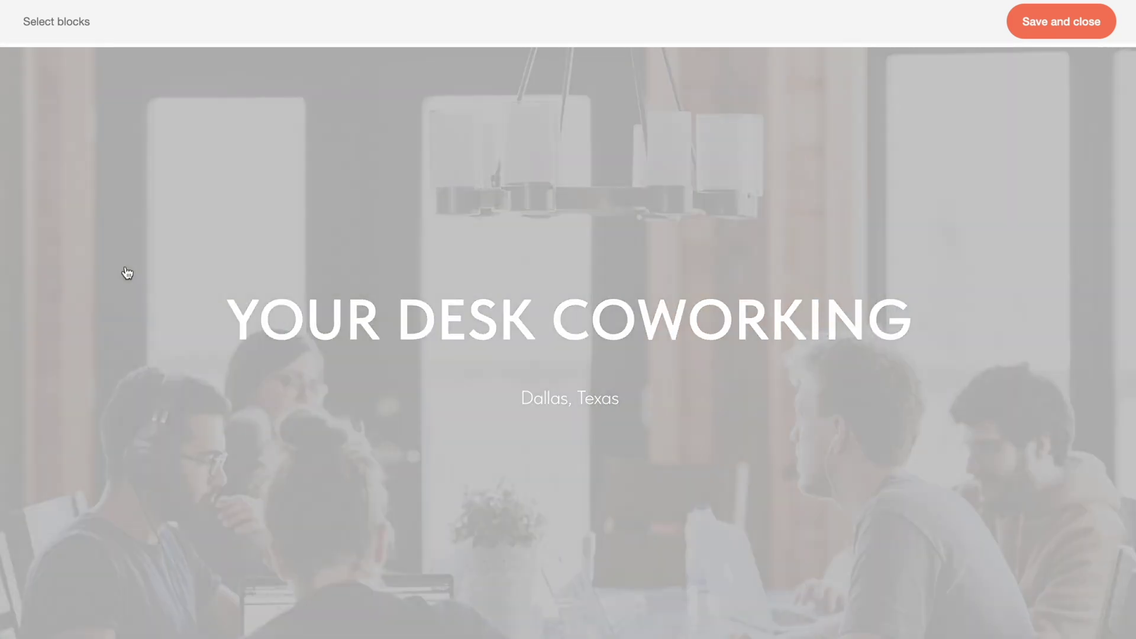
pyautogui.click(128, 273)
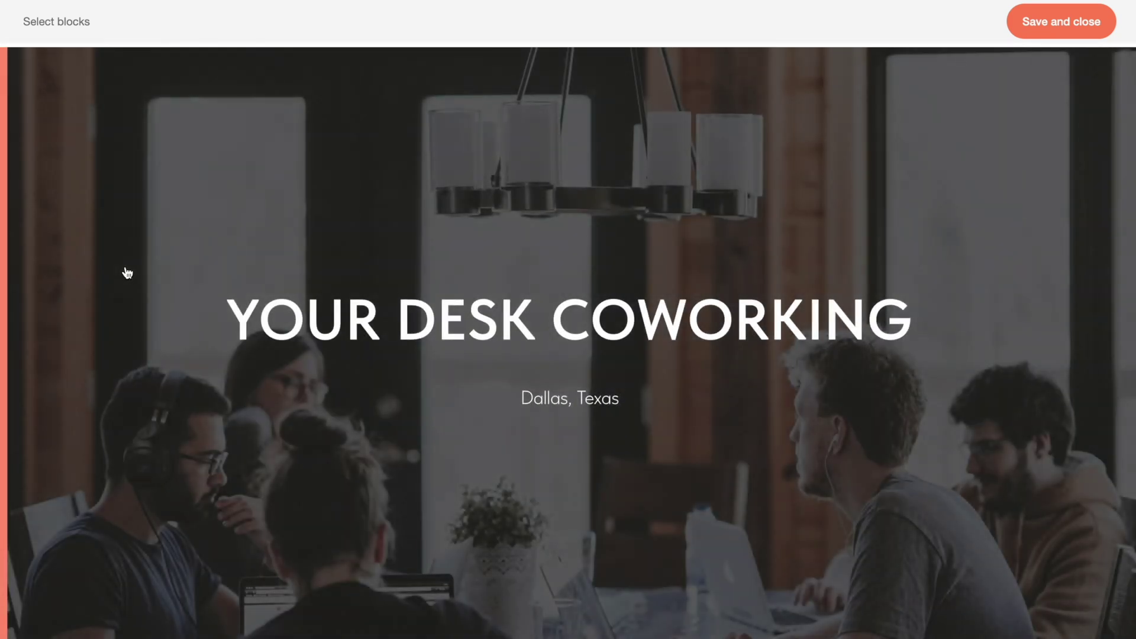
pyautogui.click(1053, 21)
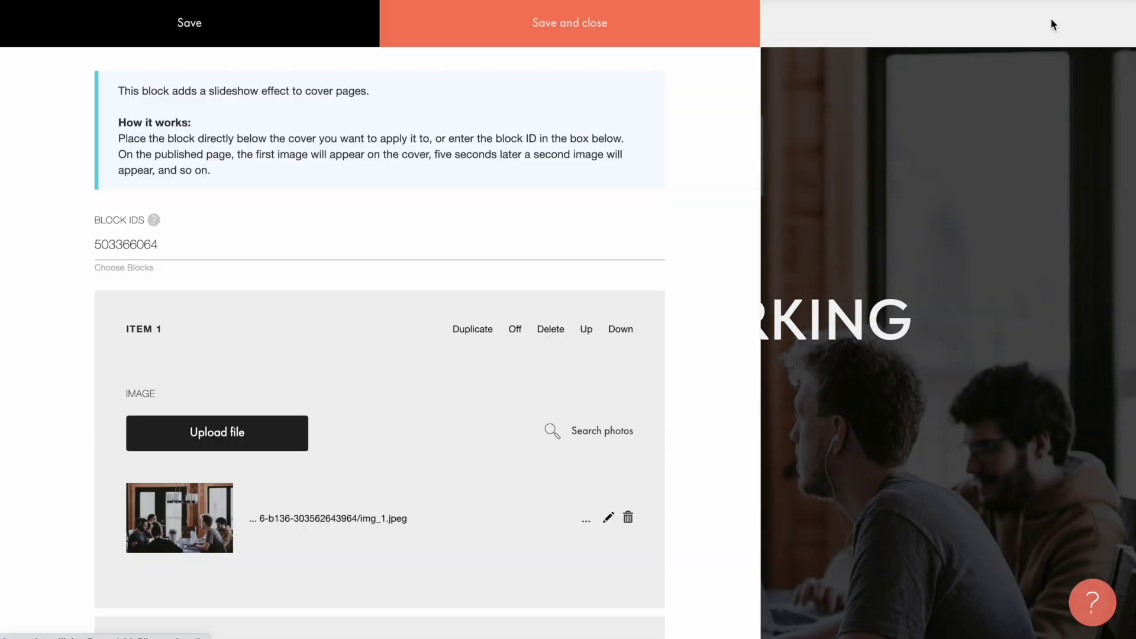
pyautogui.click(575, 33)
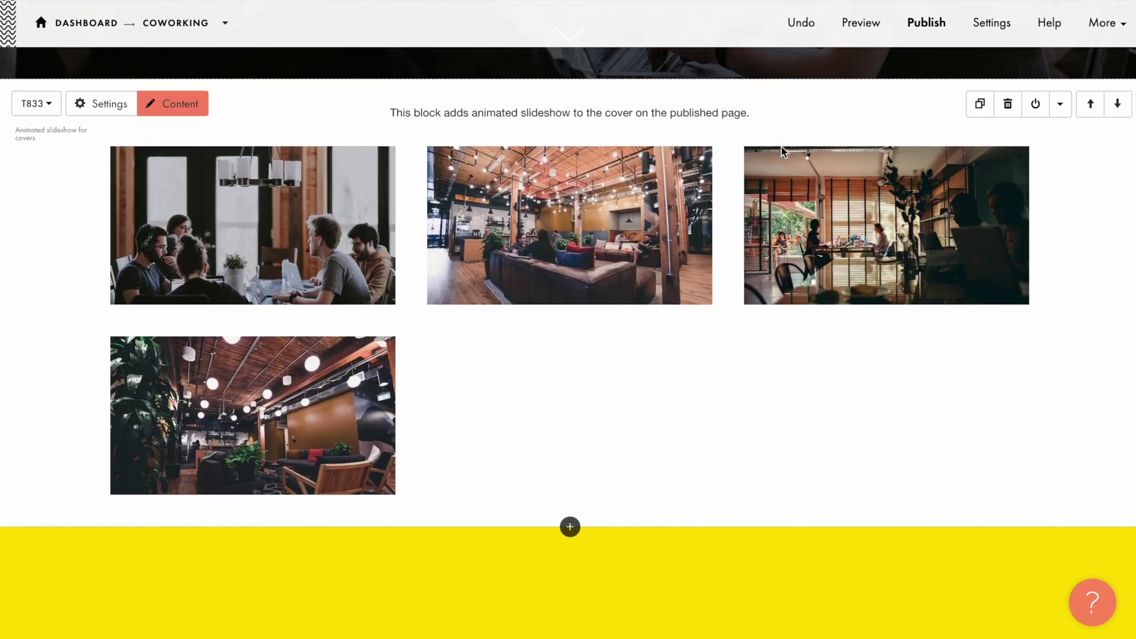
# - Preview the cover's cycling photos, then return to the T833 block's settings
pyautogui.click(864, 40)
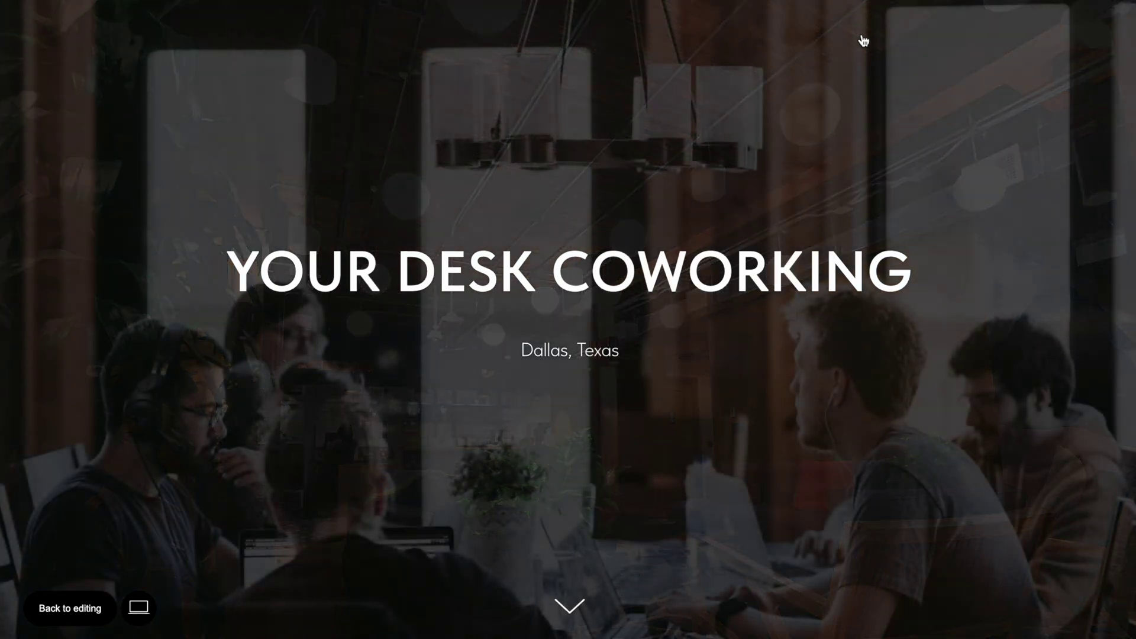
pyautogui.click(63, 610)
pyautogui.click(109, 290)
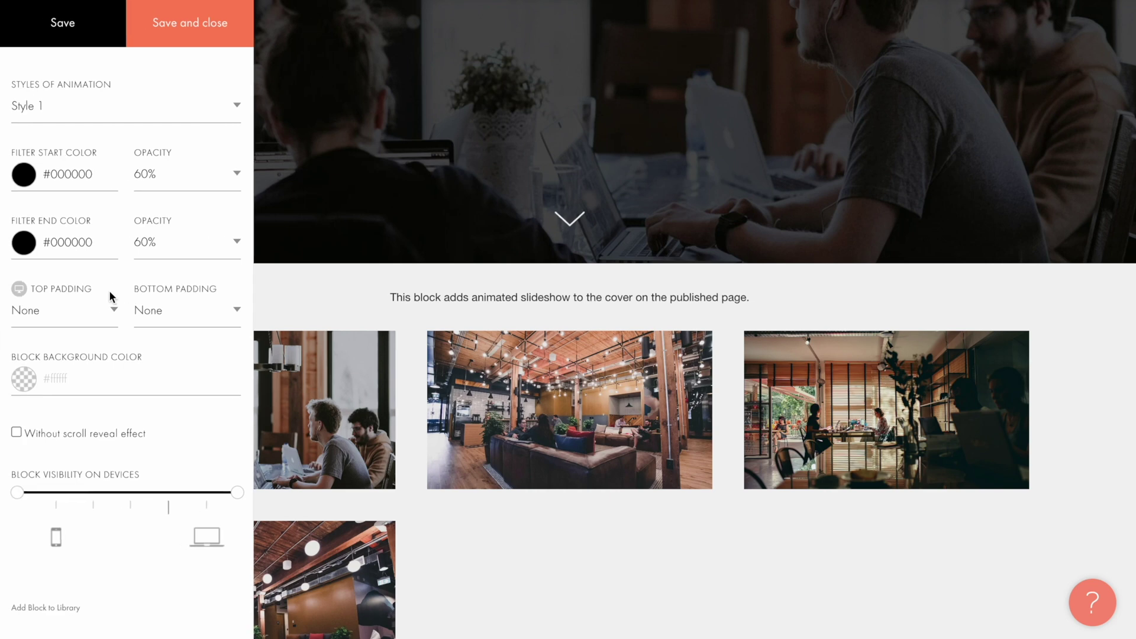
# - Try the Style 2 animation, then switch the slideshow animation to Style 3
pyautogui.click(72, 112)
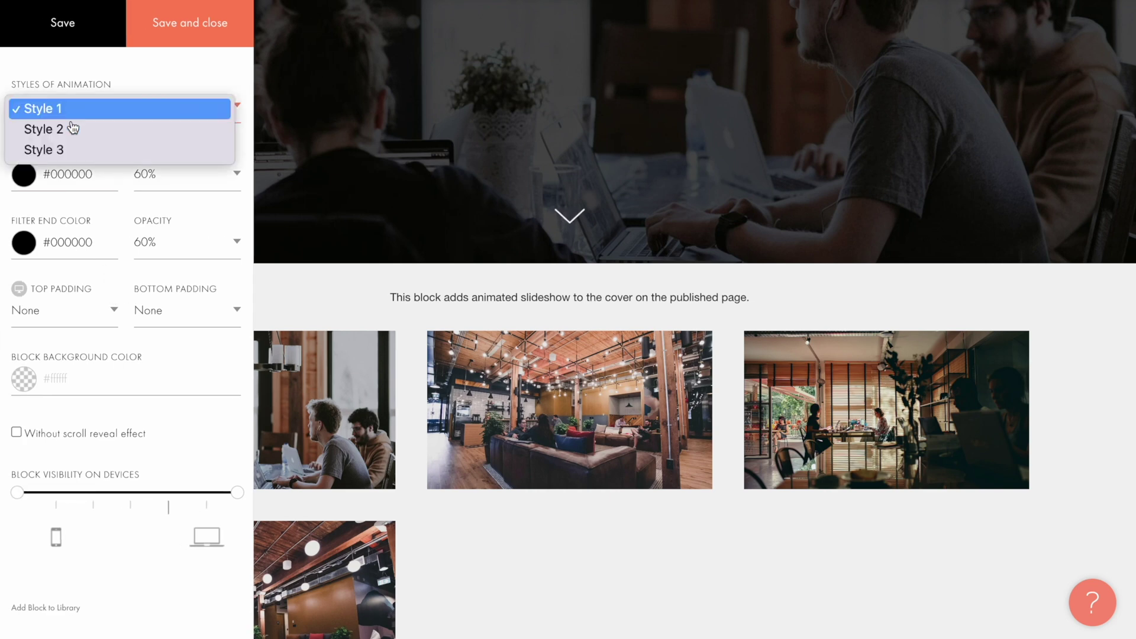
pyautogui.click(72, 129)
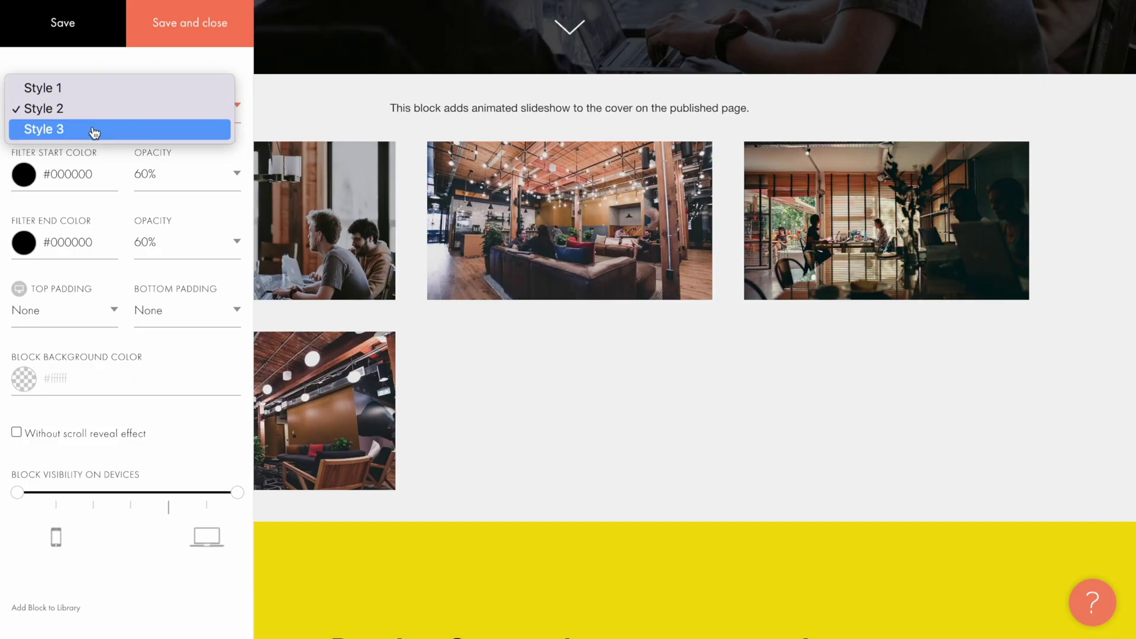
pyautogui.click(95, 131)
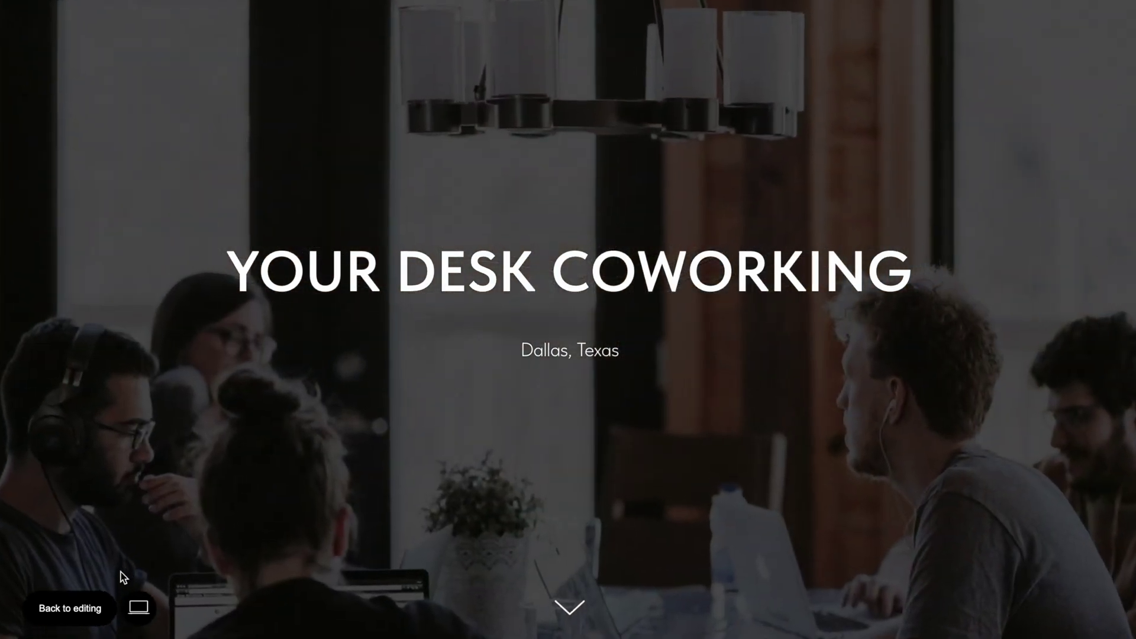
pyautogui.click(70, 609)
pyautogui.scroll(-1, 72, 619)
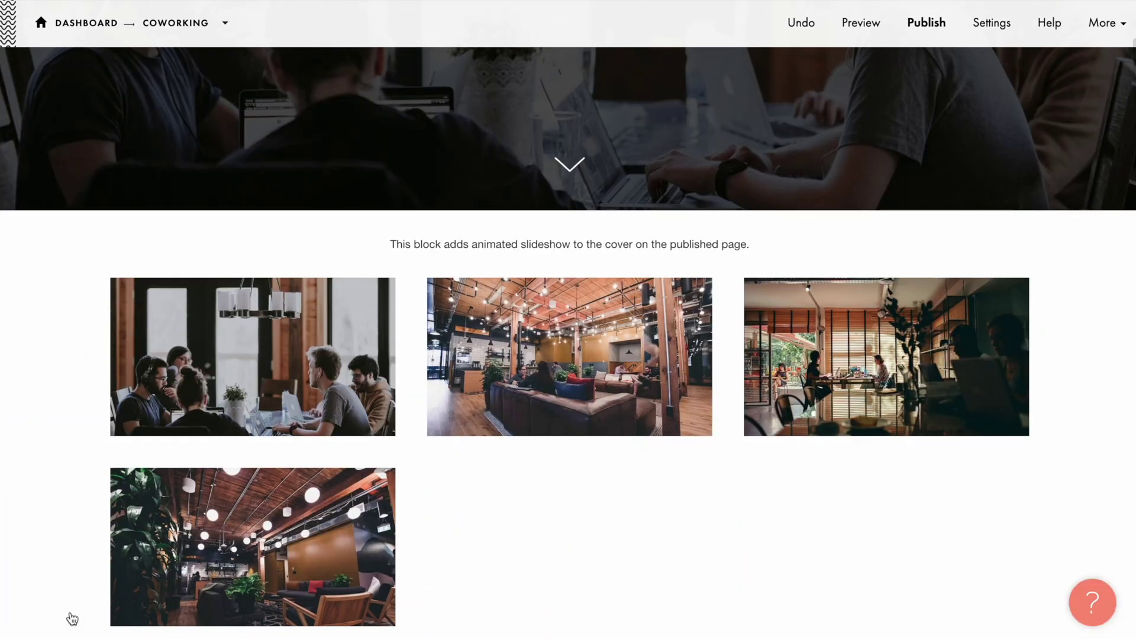
pyautogui.click(97, 233)
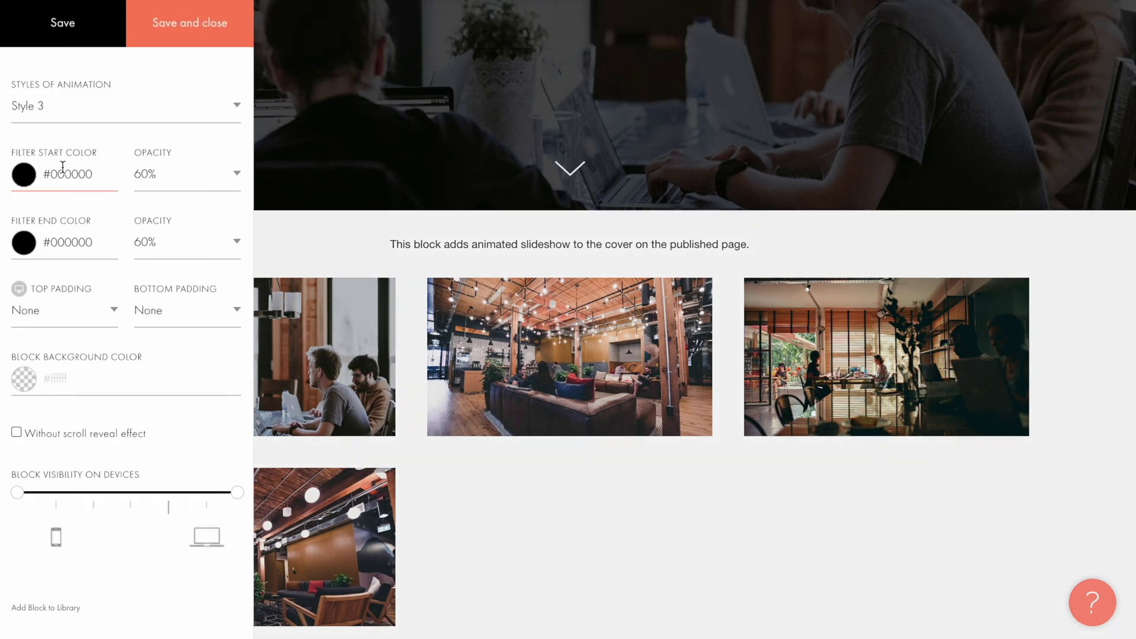